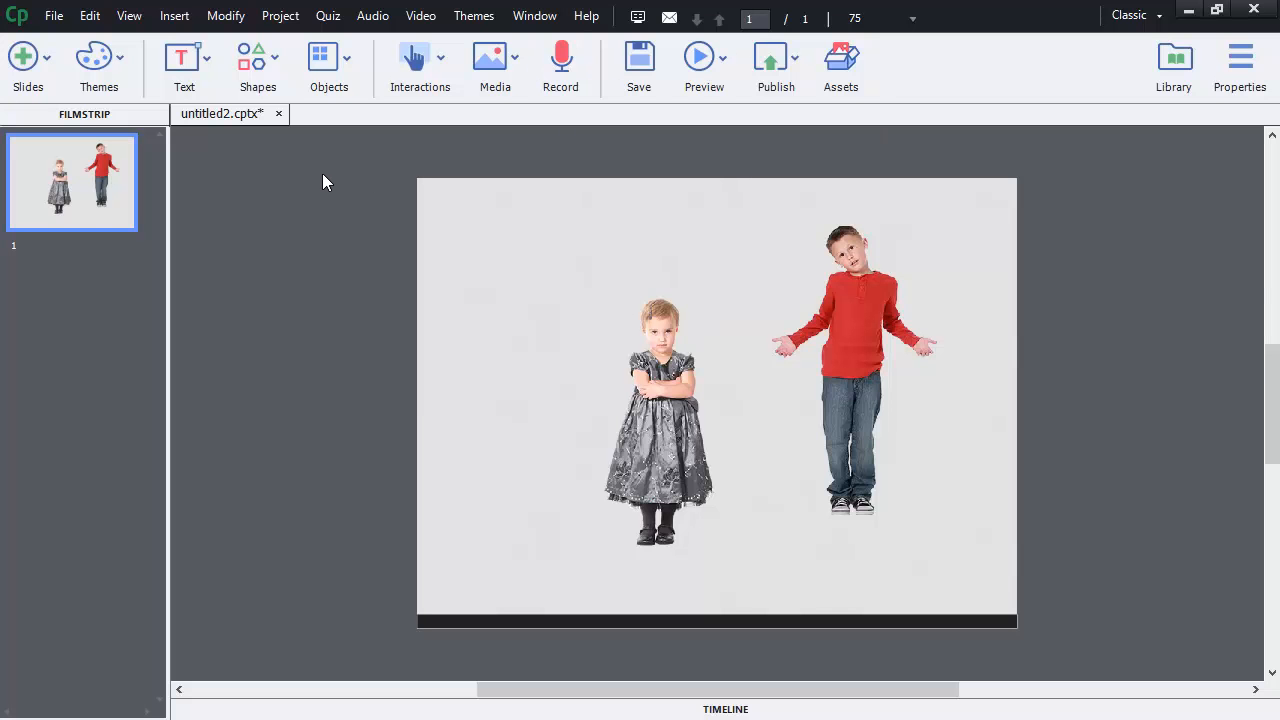
- Show the rulers around the slide
click(129, 16)
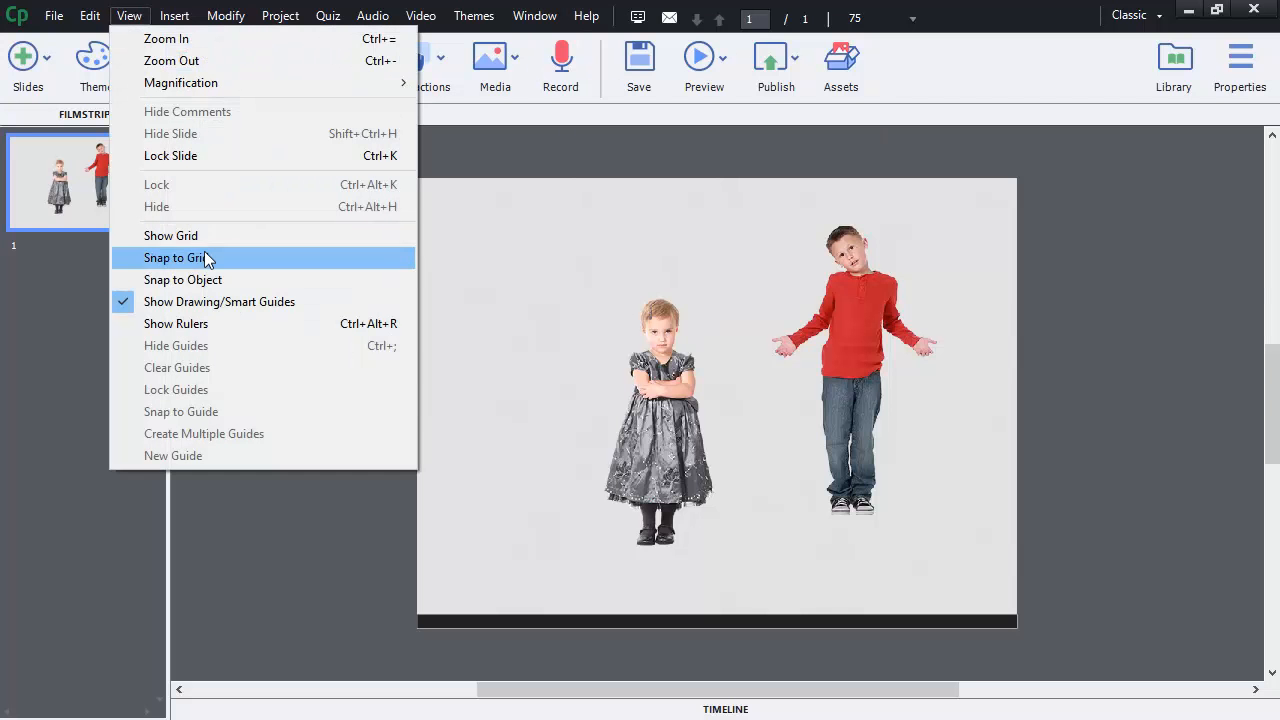
click(176, 323)
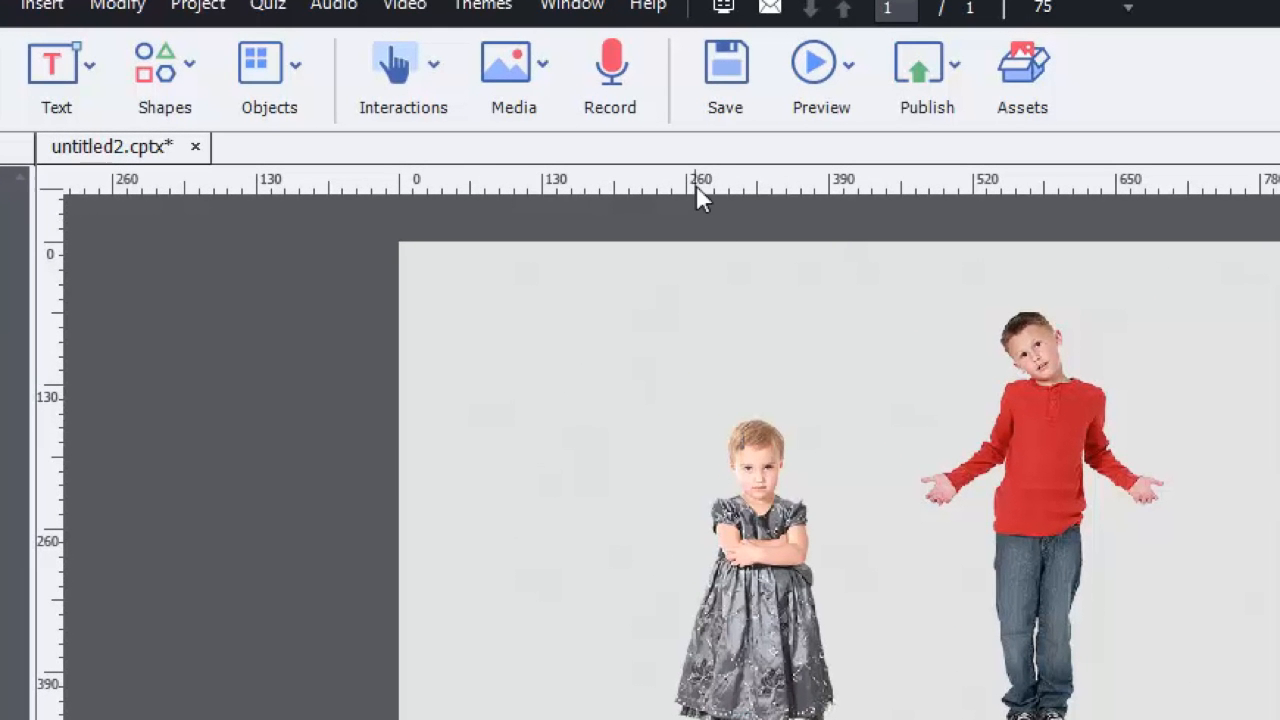
- Try out a vertical guide at about 260 px, moved to about 200 px, and clear the guides
drag(692, 190, 686, 259)
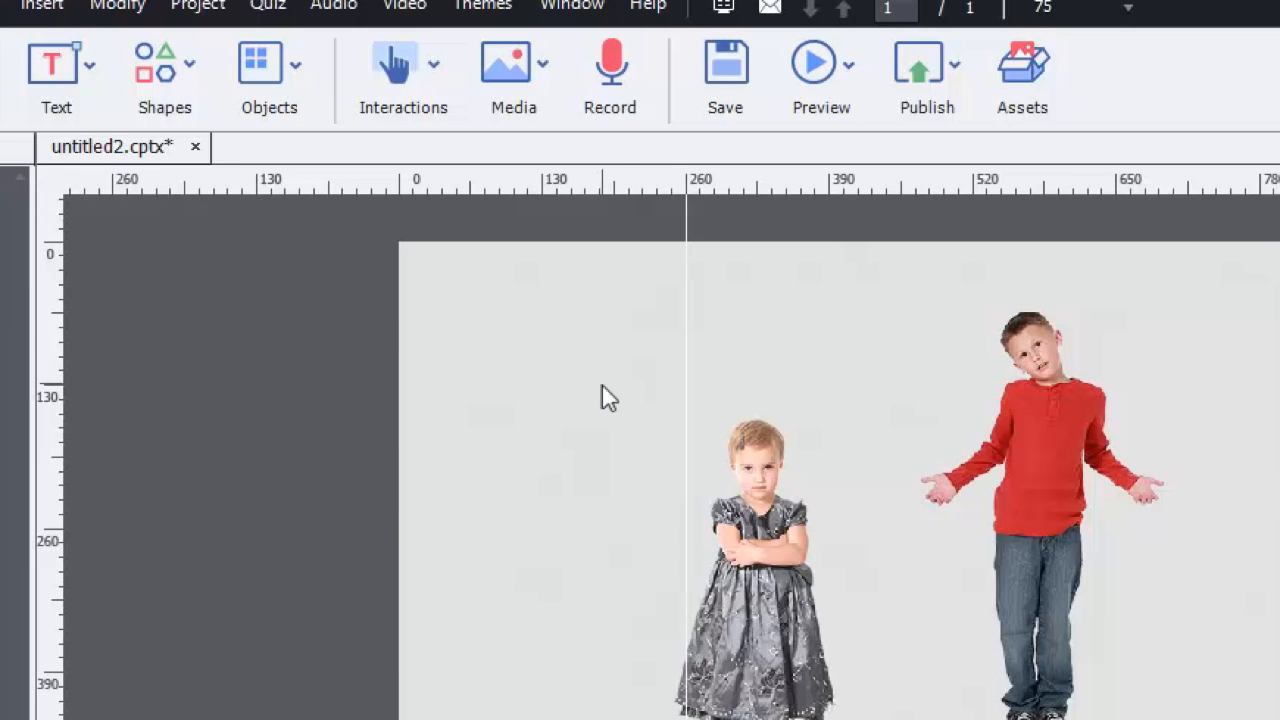
drag(686, 332, 625, 357)
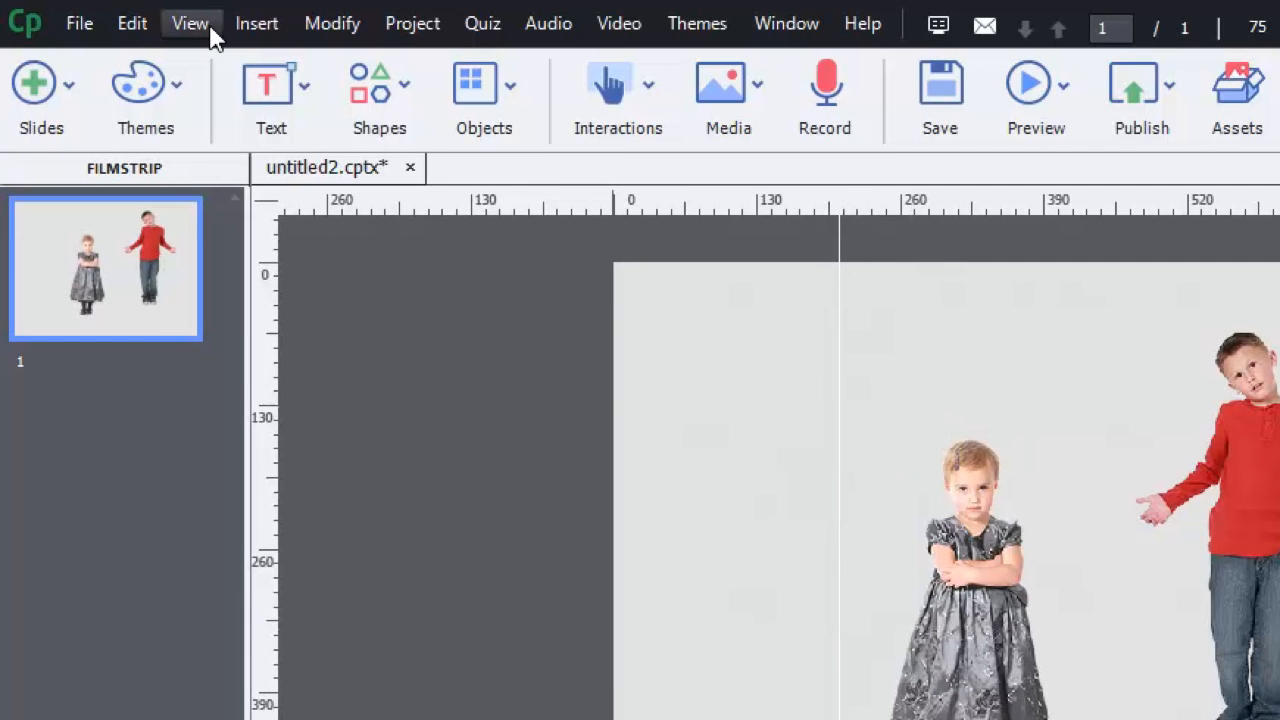
click(209, 31)
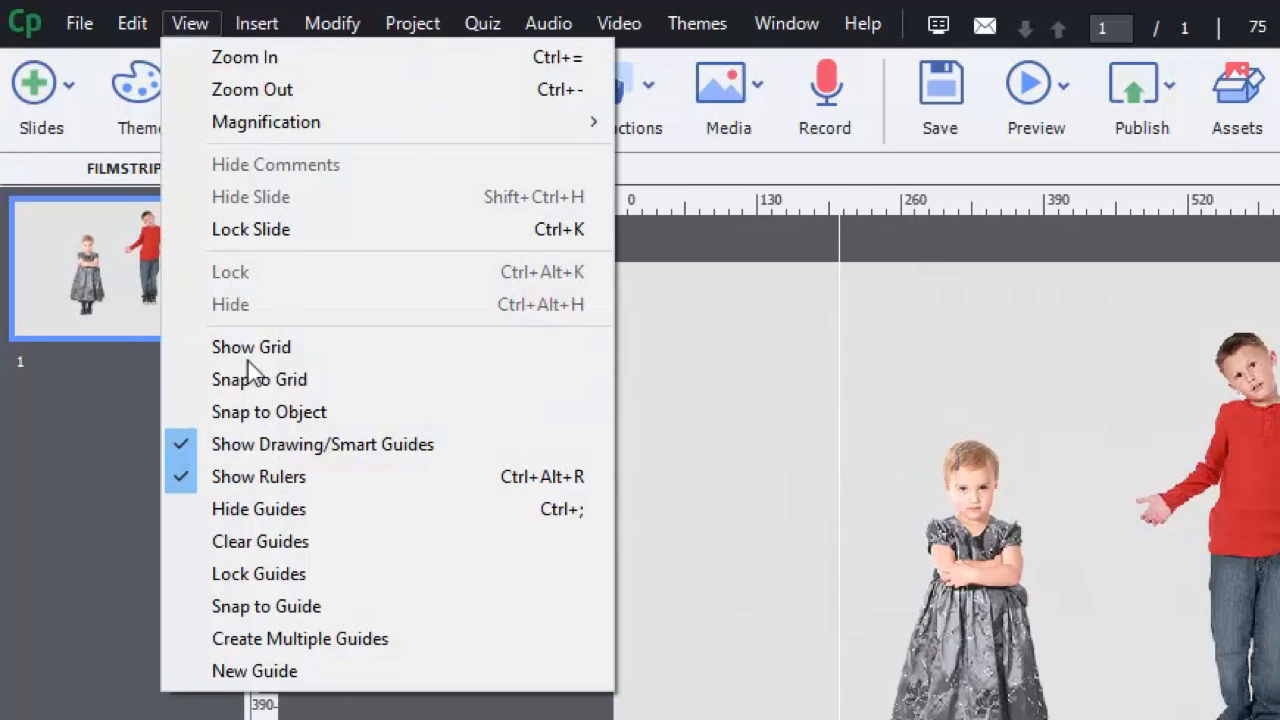
click(274, 540)
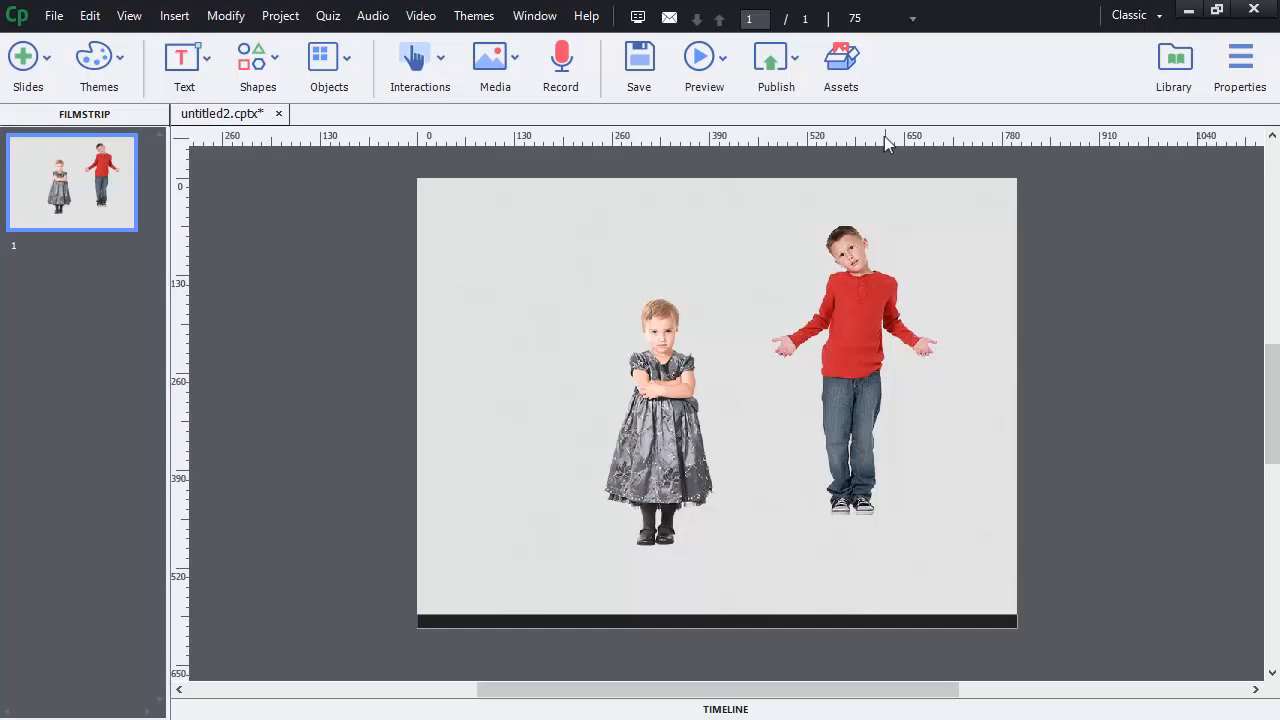
- Place a horizontal guide at about 450 px under the boy's shoes and move the girl so her feet rest on it
drag(884, 135, 876, 516)
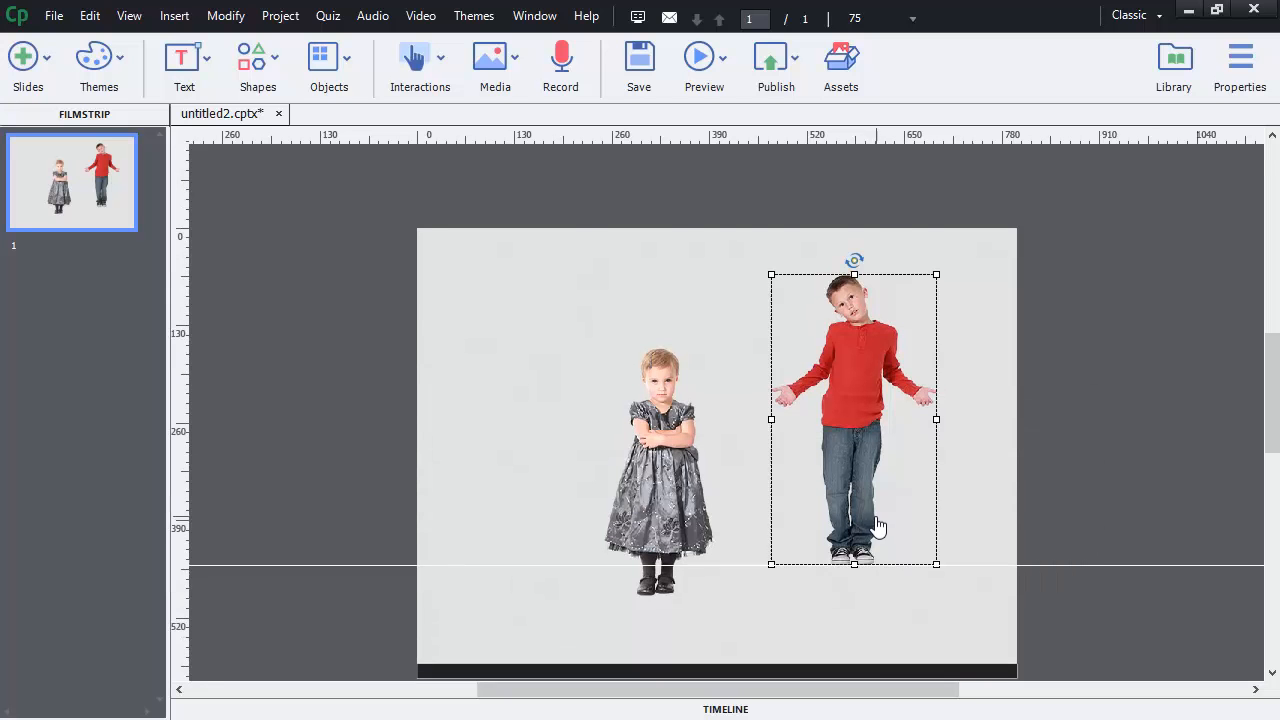
click(815, 614)
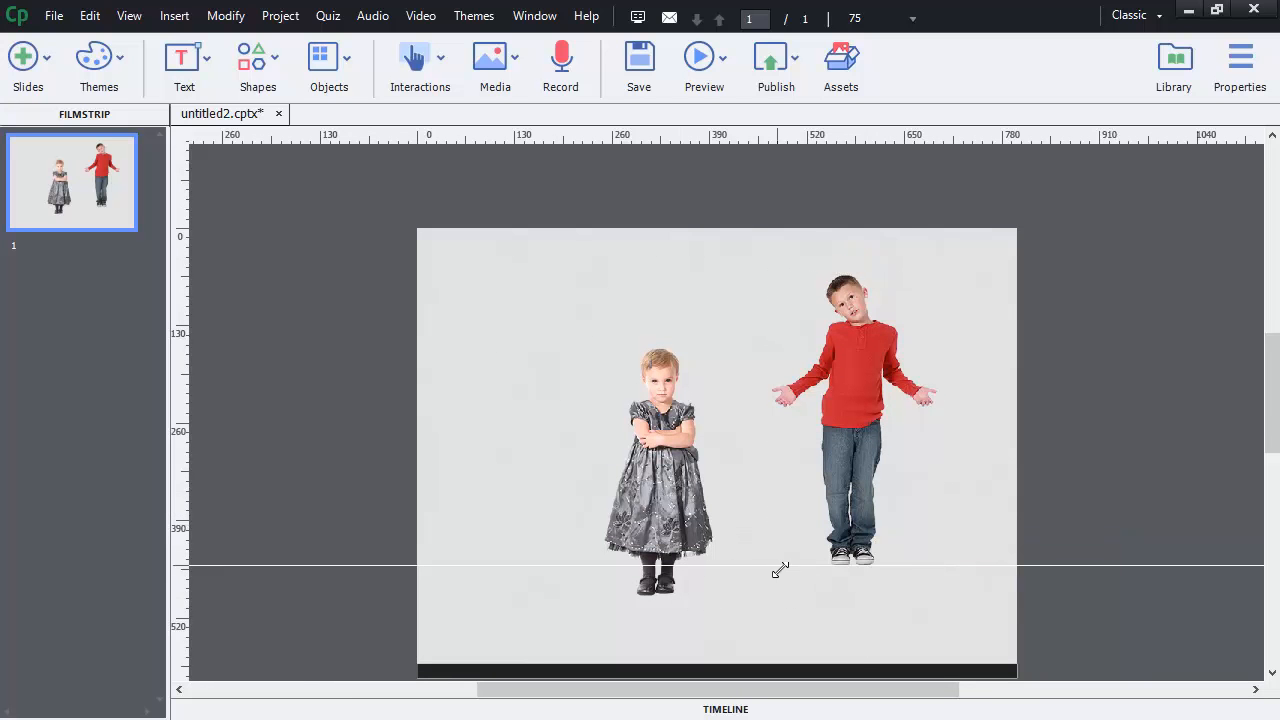
drag(660, 508, 695, 479)
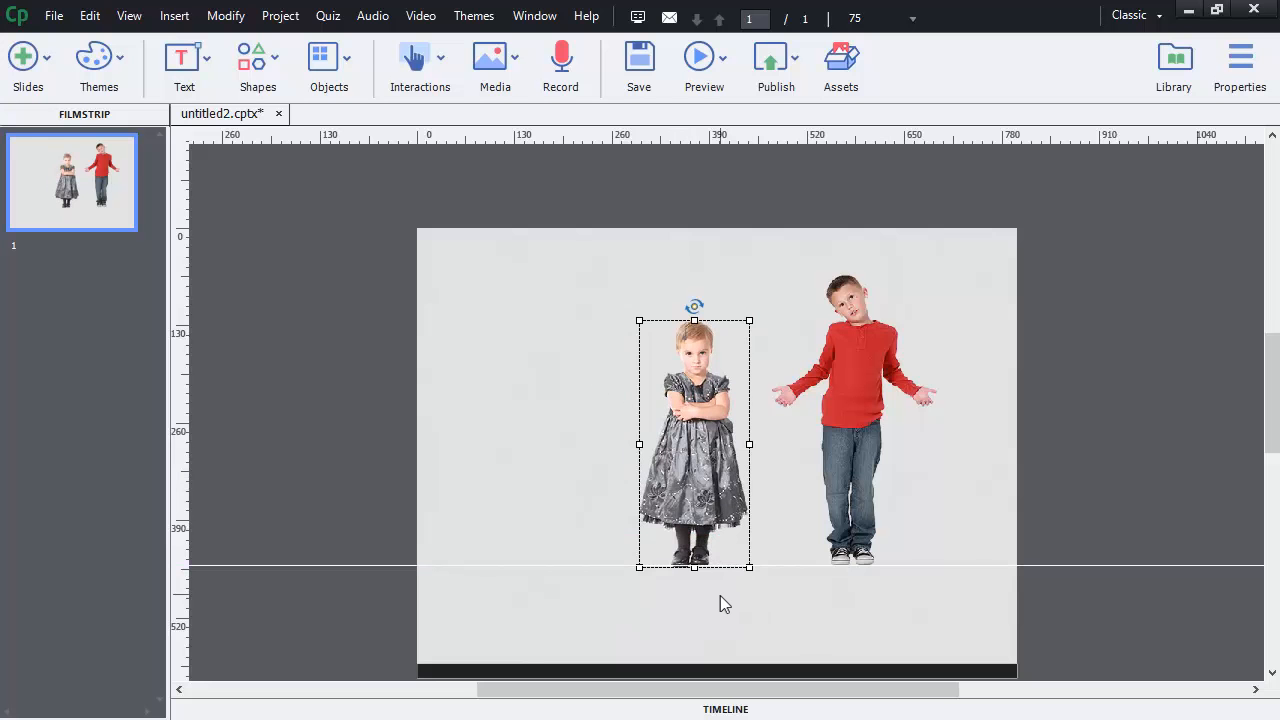
- Nudge the girl horizontally along the guide until she stands just in front of the boy, overlapping his arm
key(Right)
key(Right)
key(Right)
key(Right)
key(Right)
key(Right)
key(Right)
key(Right)
key(Right)
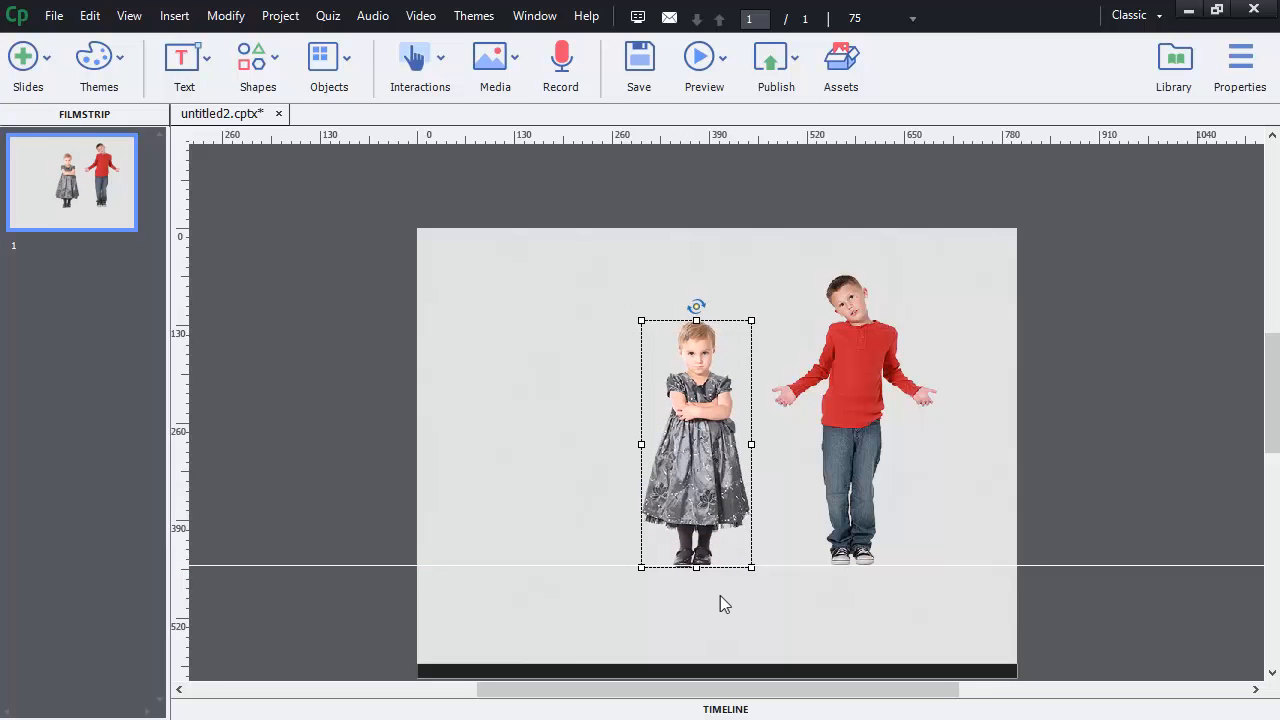
key(Right)
key(Right)
key(Right)
key(Right)
key(Right)
key(Right)
key(Right)
key(Right)
key(Right)
key(Right)
key(Right)
key(Right)
key(Right)
key(Right)
key(Right)
key(Right)
key(Right)
key(Right)
key(Right)
key(Right)
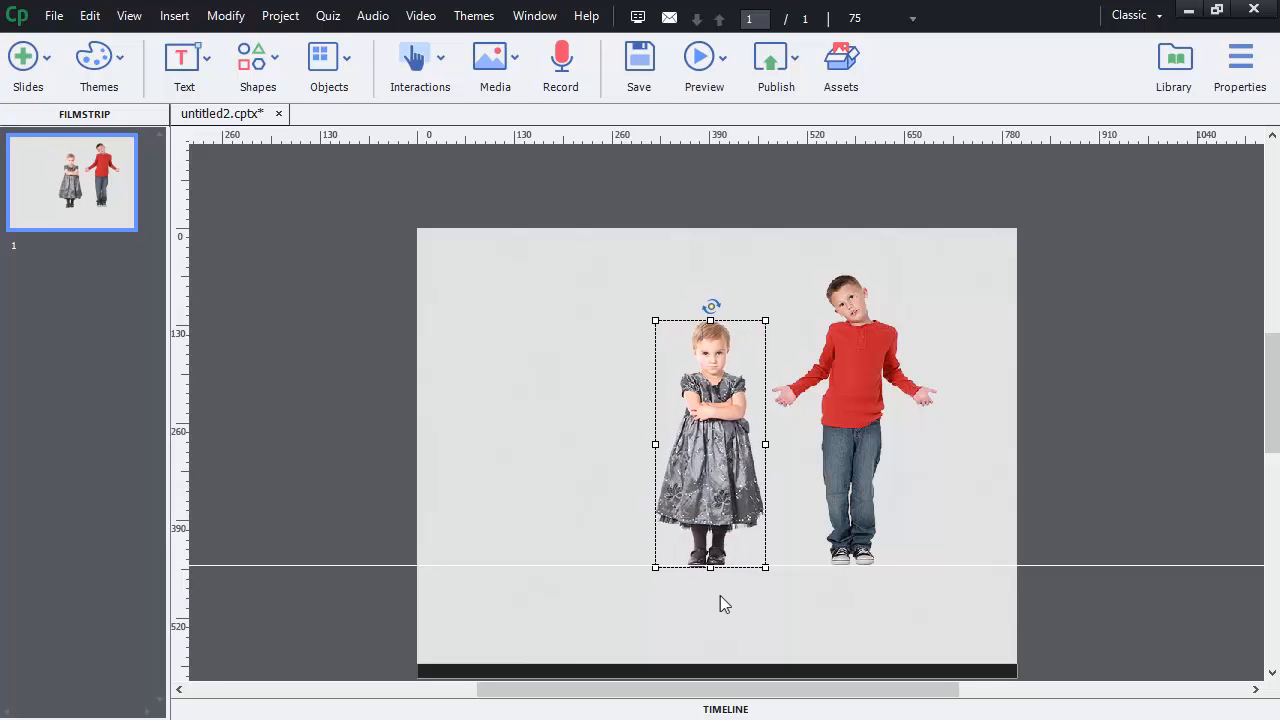
key(Right)
key(Right)
key(Right)
key(Right)
key(Right)
key(Right)
key(Right)
key(Right)
key(Right)
key(Right)
key(Right)
key(Right)
key(Right)
key(Right)
key(Right)
key(Right)
key(Right)
key(Right)
key(Right)
key(Right)
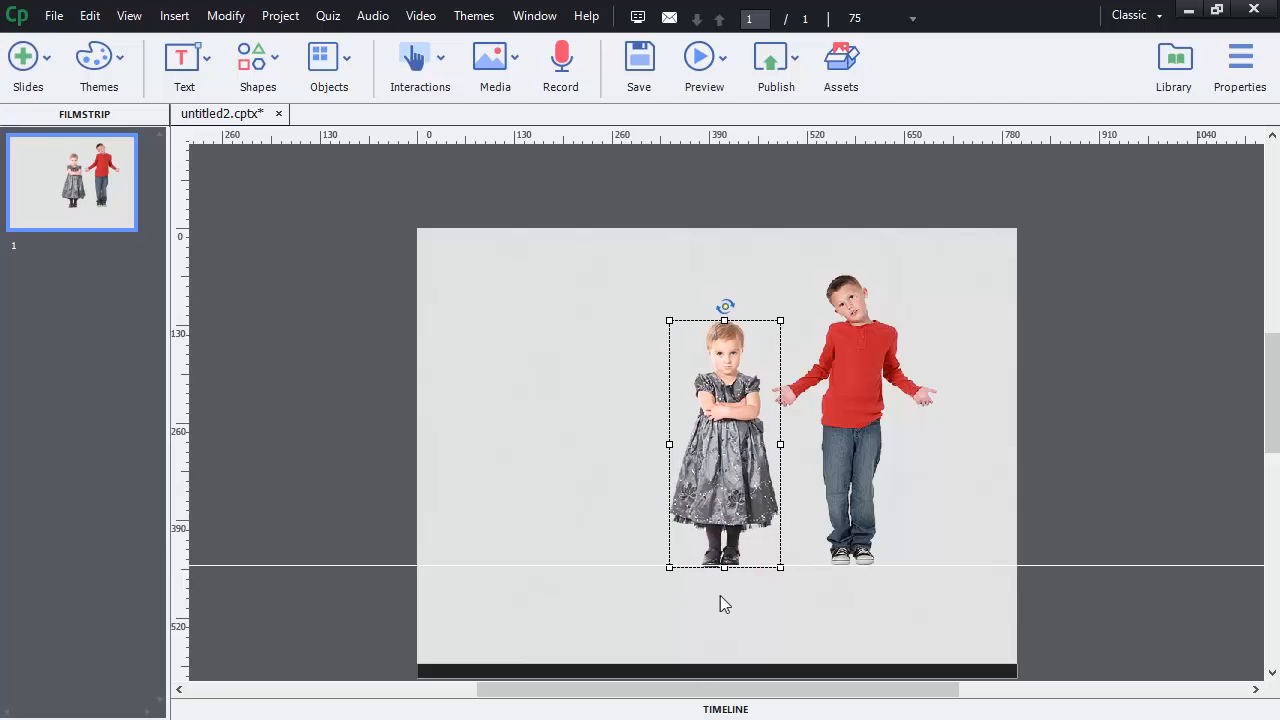
key(Right)
key(Right)
key(Right)
key(Right)
key(Right)
key(Right)
key(Right)
key(Right)
key(Right)
key(Right)
key(Right)
key(Right)
key(Right)
key(Right)
key(Right)
key(Right)
key(Right)
key(Right)
key(Right)
key(Right)
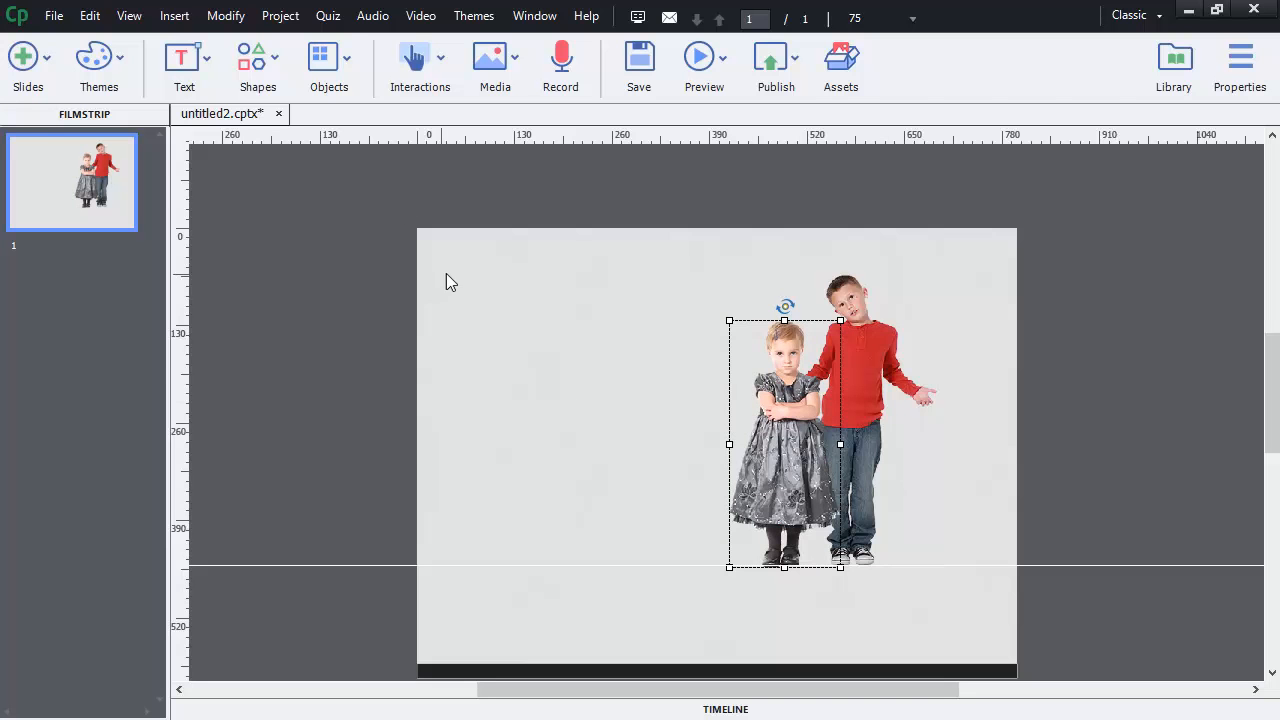
- Clear the horizontal guide from the slide
click(130, 17)
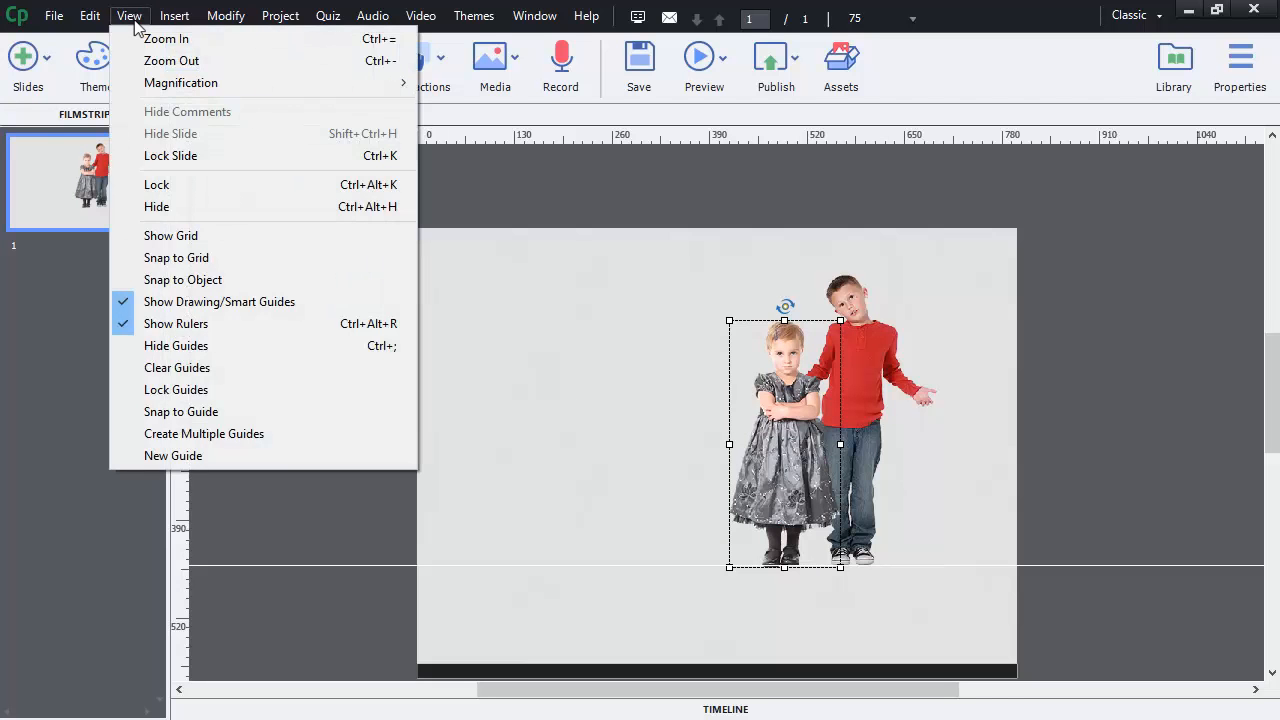
click(171, 364)
- Create a new guide with vertical orientation at position 6 px
click(130, 17)
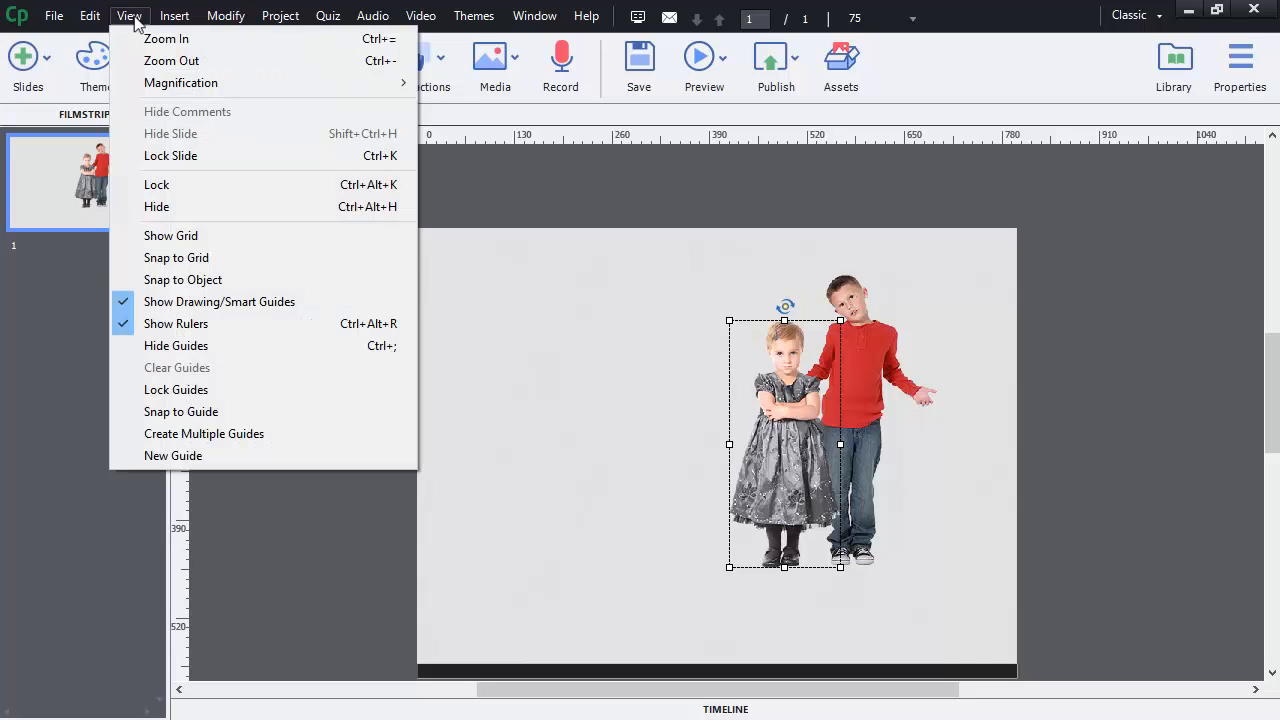
click(192, 459)
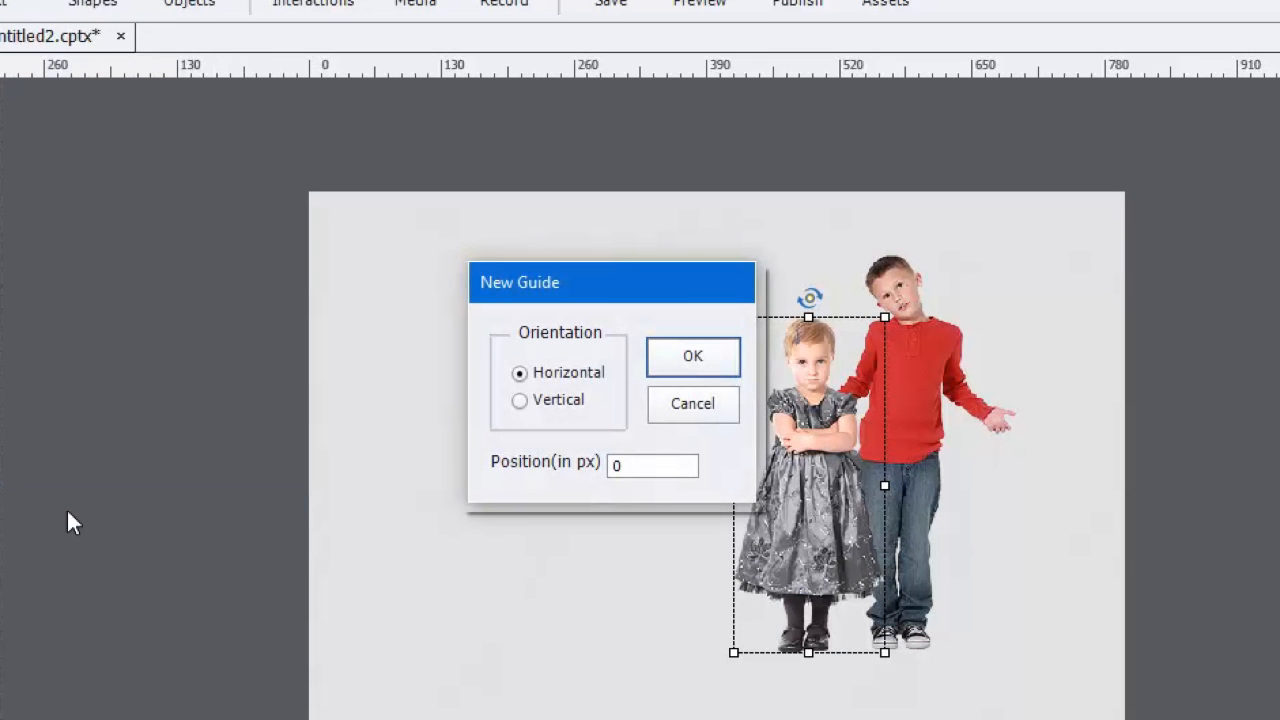
click(520, 401)
drag(649, 457, 602, 460)
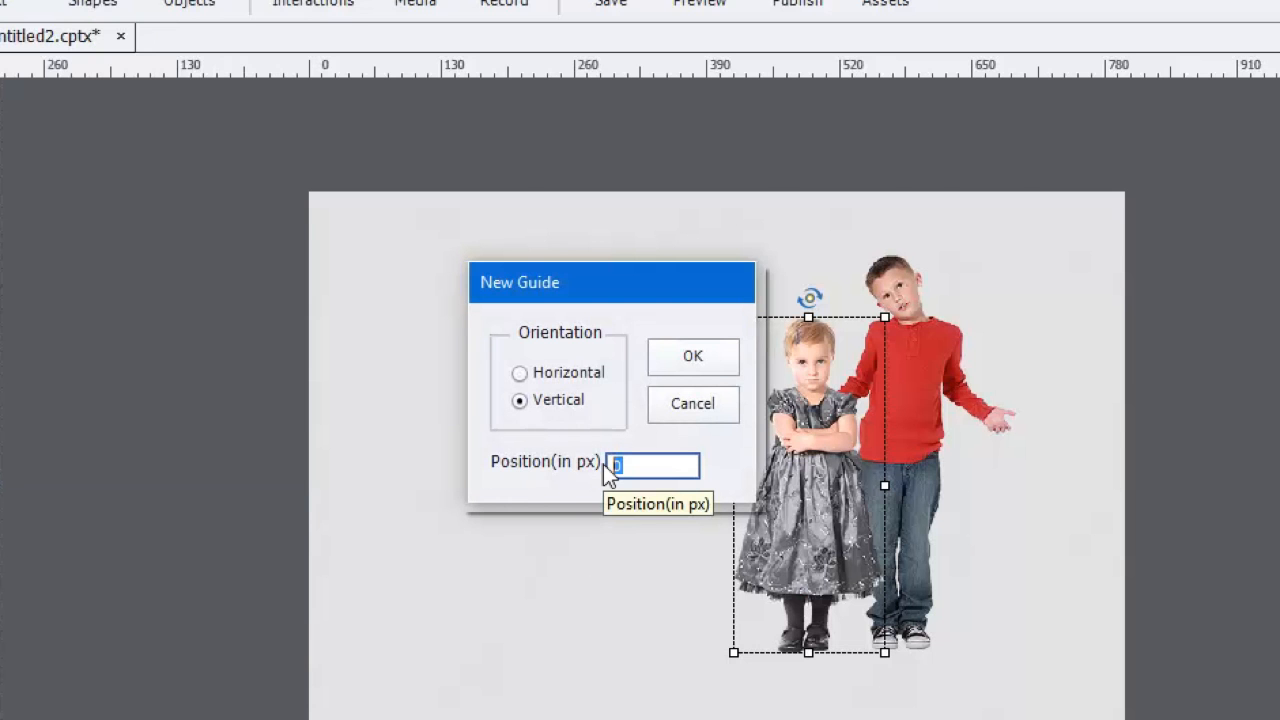
text(6)
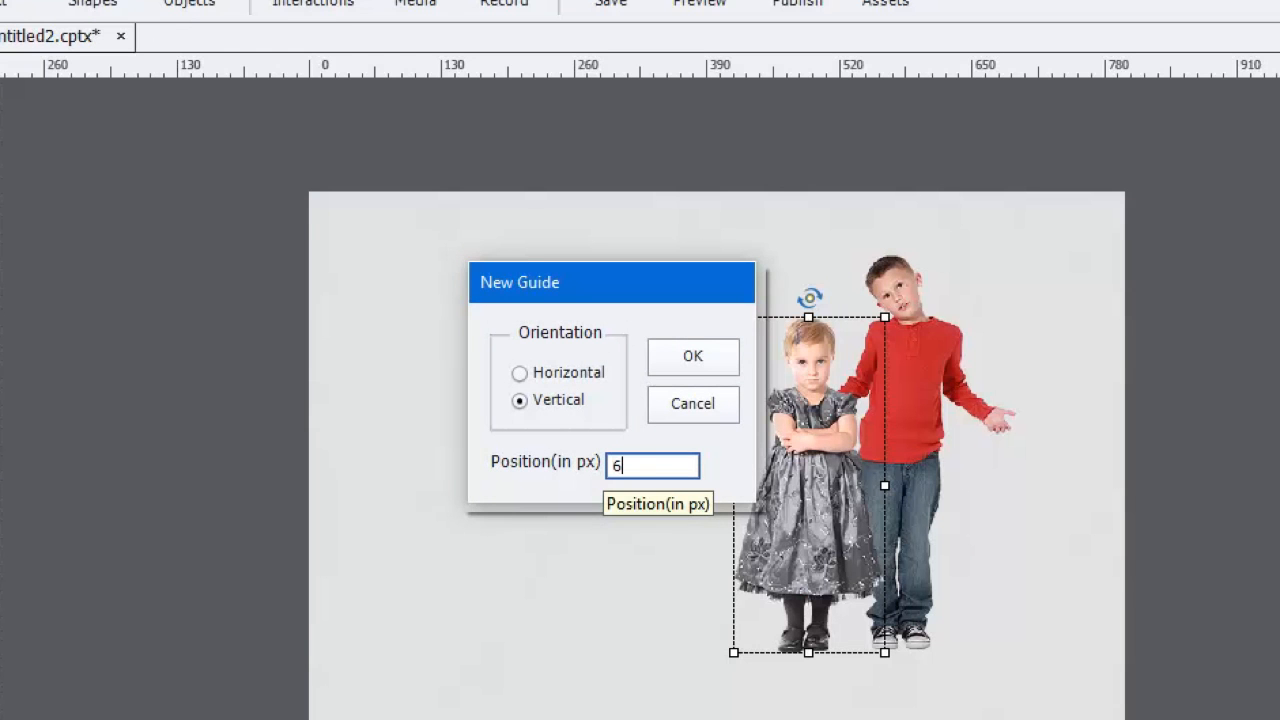
click(712, 356)
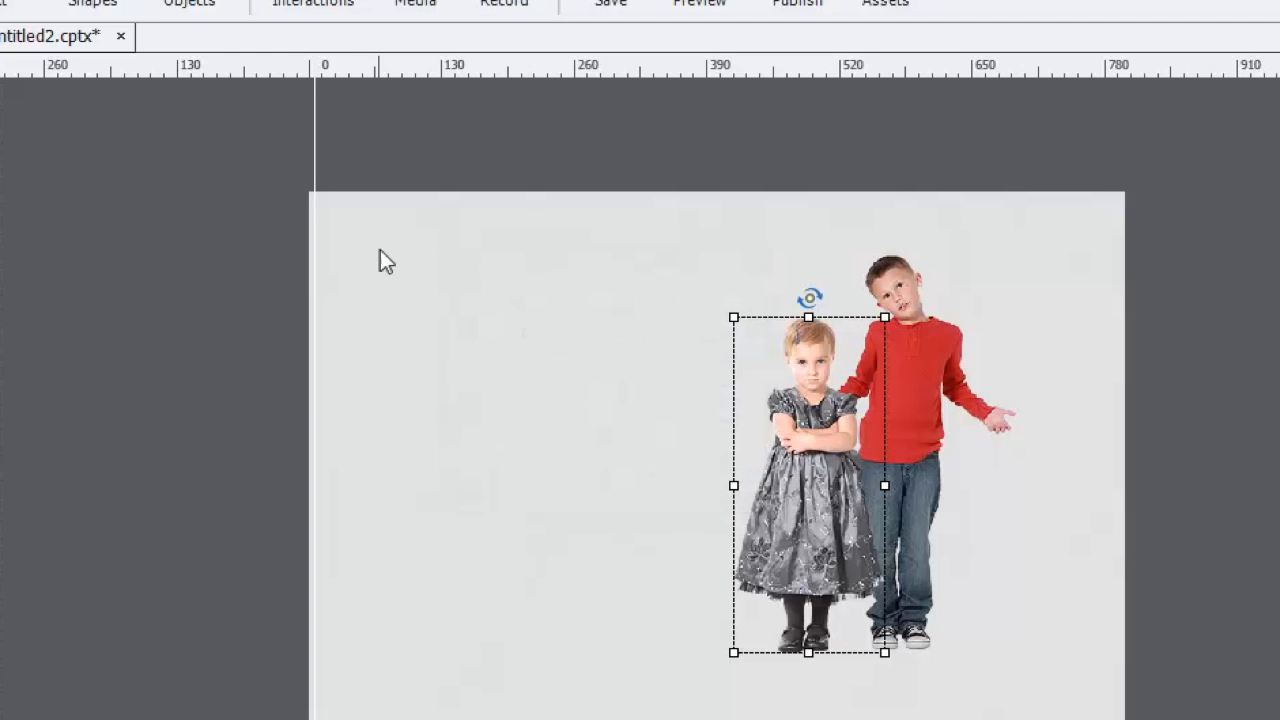
- Move the vertical guide to about 120 px and clear all guides
drag(314, 136, 482, 184)
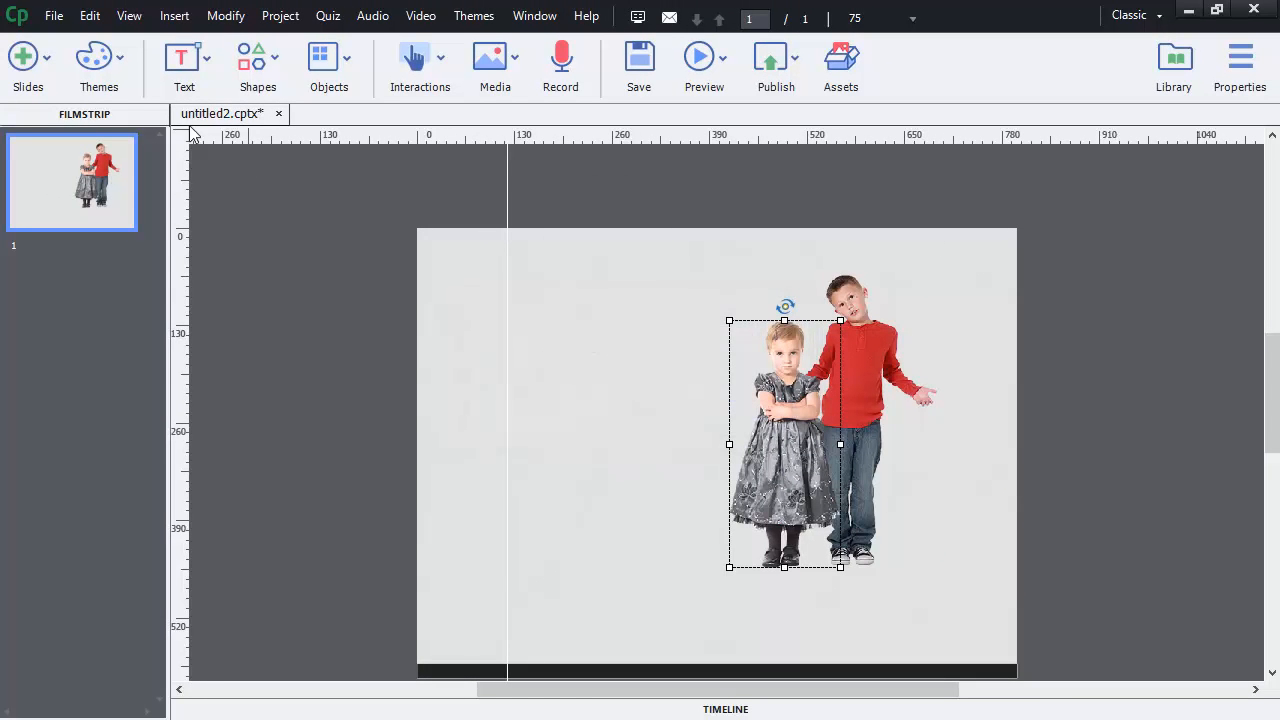
click(130, 16)
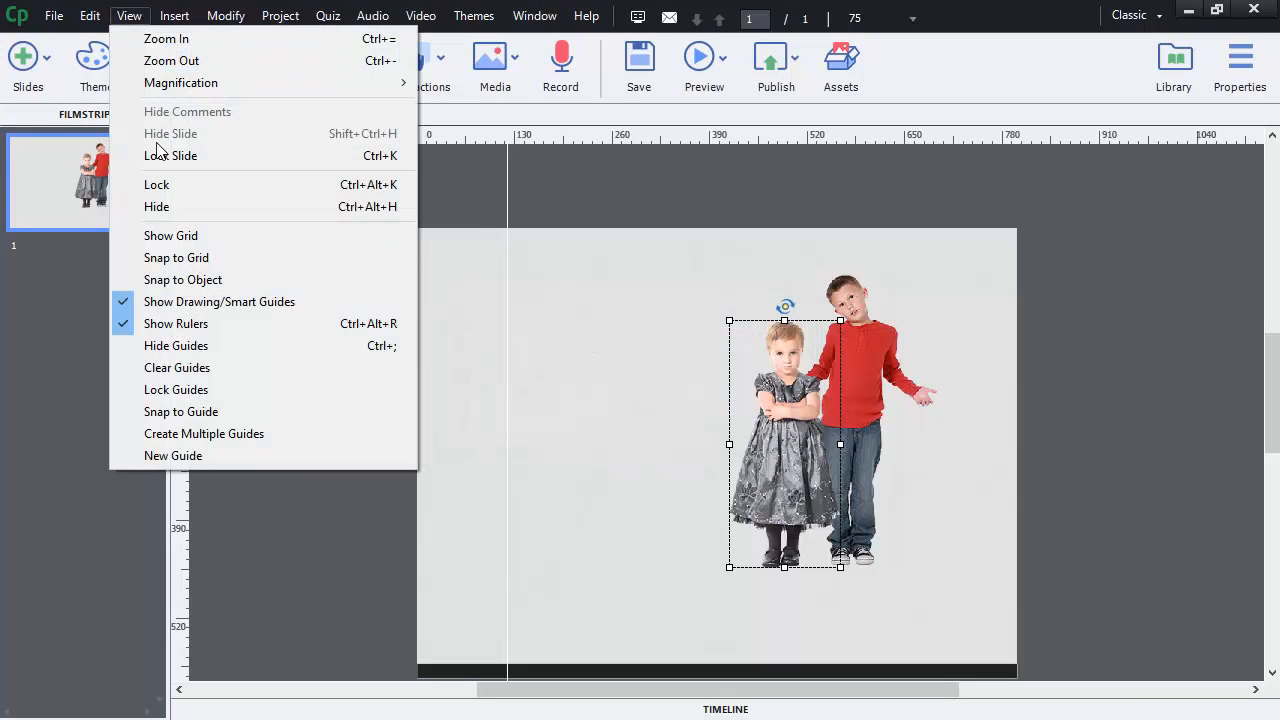
click(176, 368)
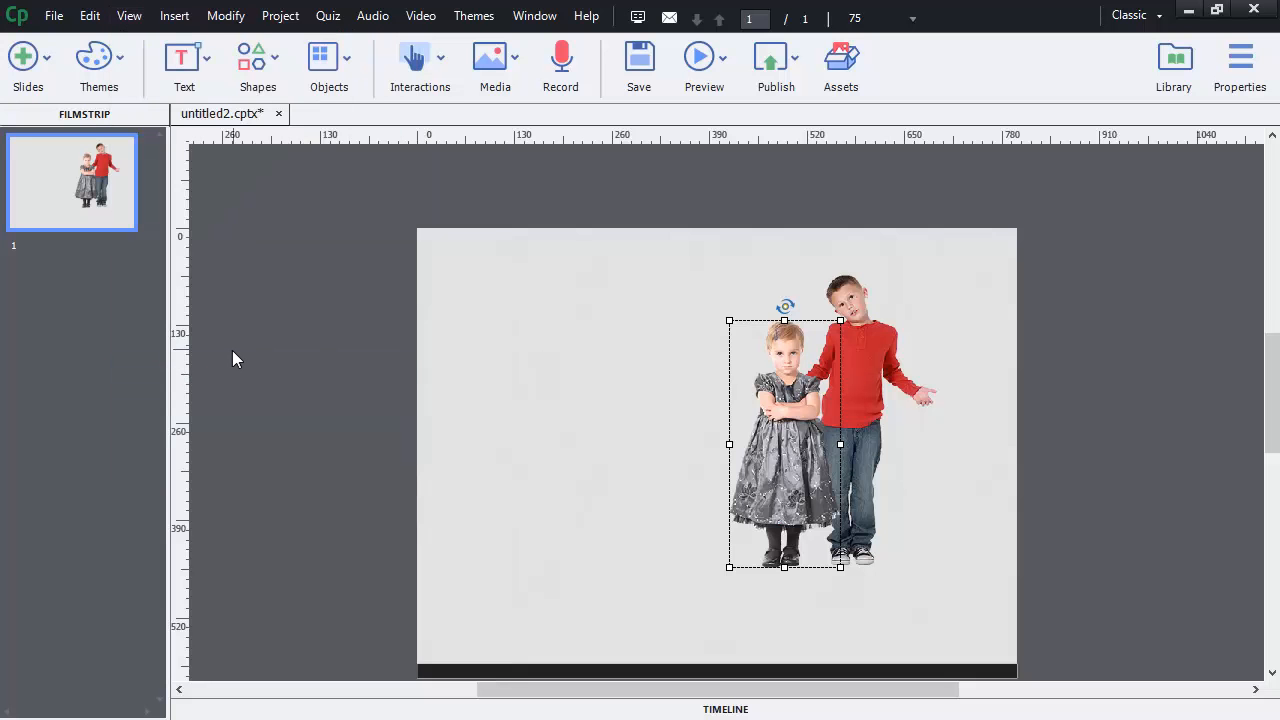
- Create multiple guides with 2 columns and 2 rows, width and gutter 0, and deselect the girl
click(136, 18)
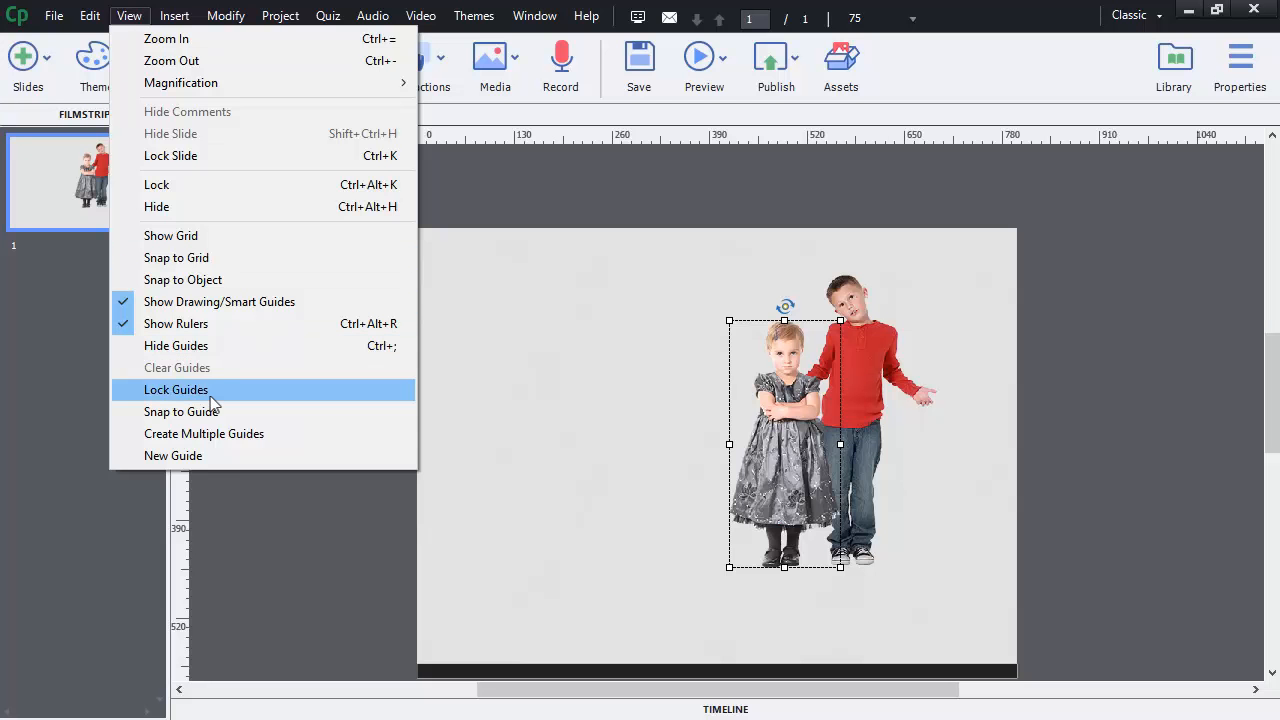
click(213, 434)
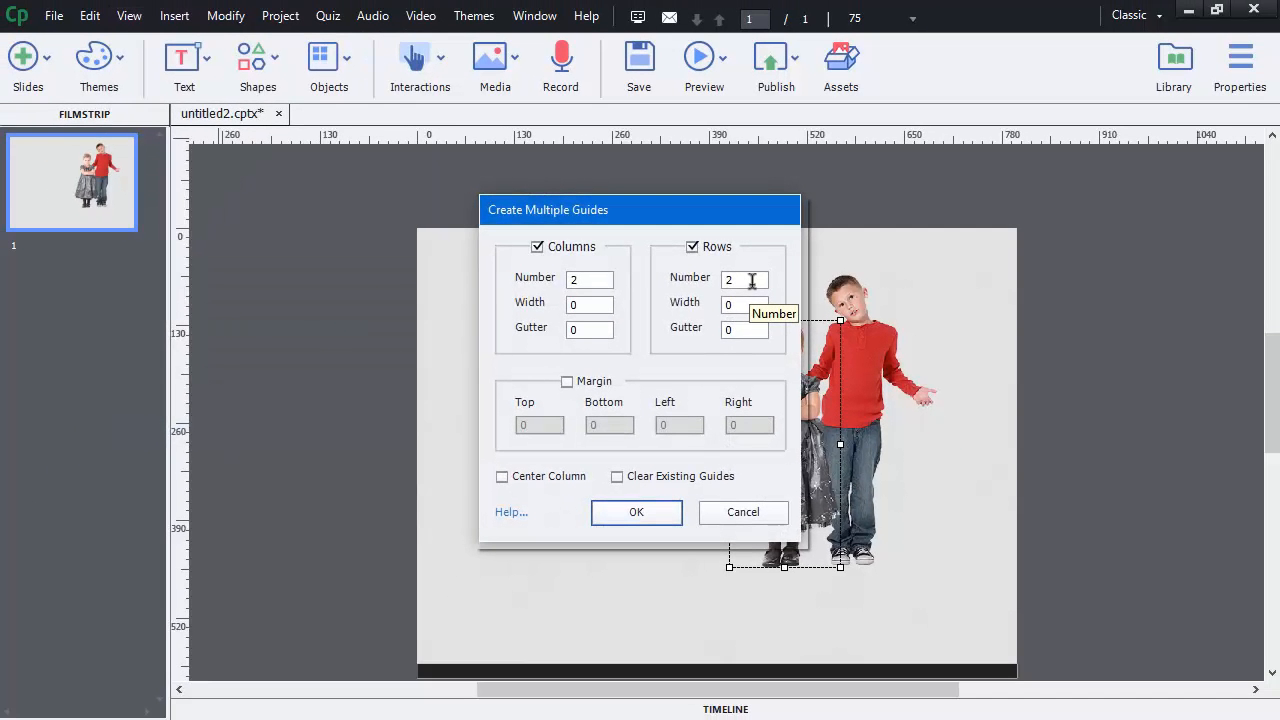
click(640, 514)
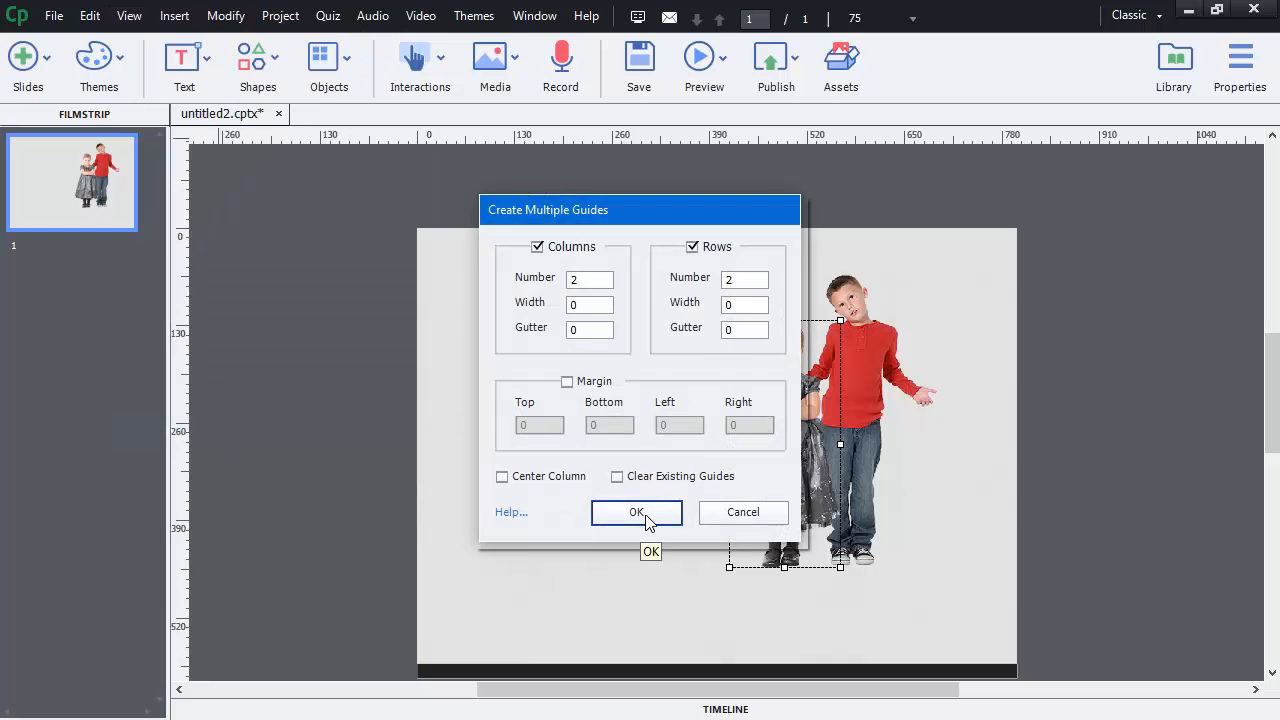
click(516, 583)
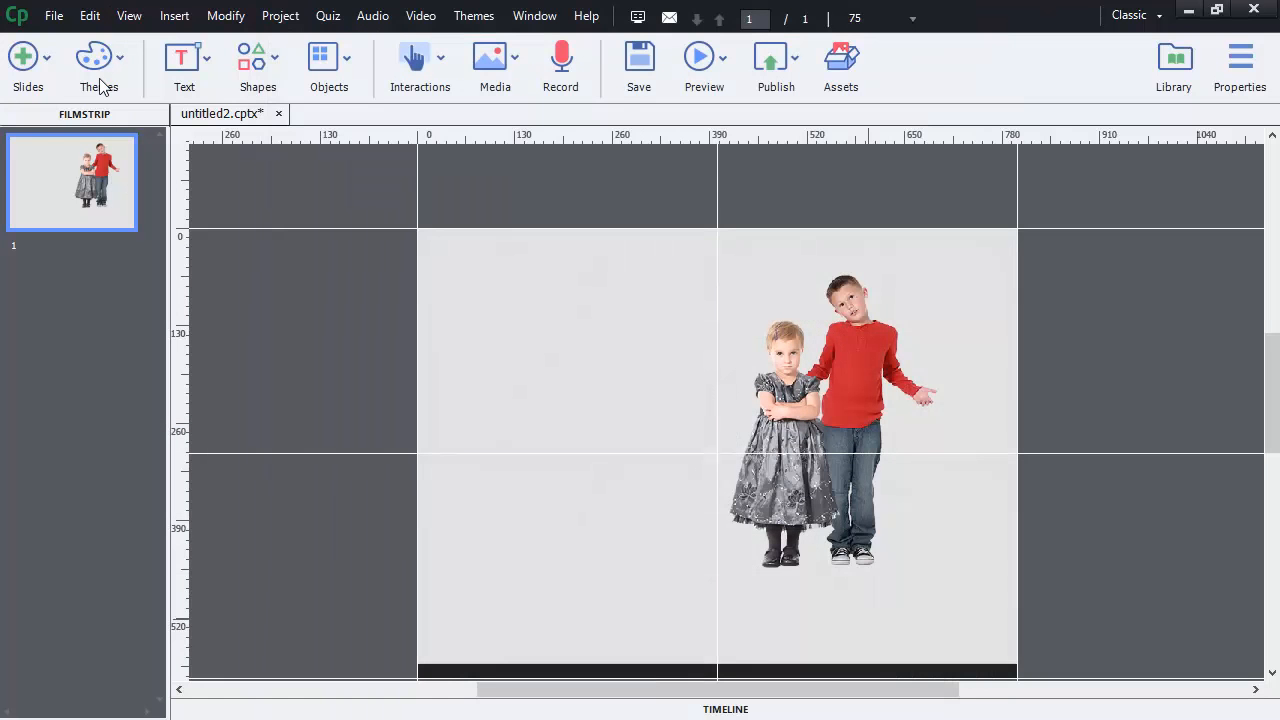
- Set the default guide color to orange in the project's default preferences
click(87, 18)
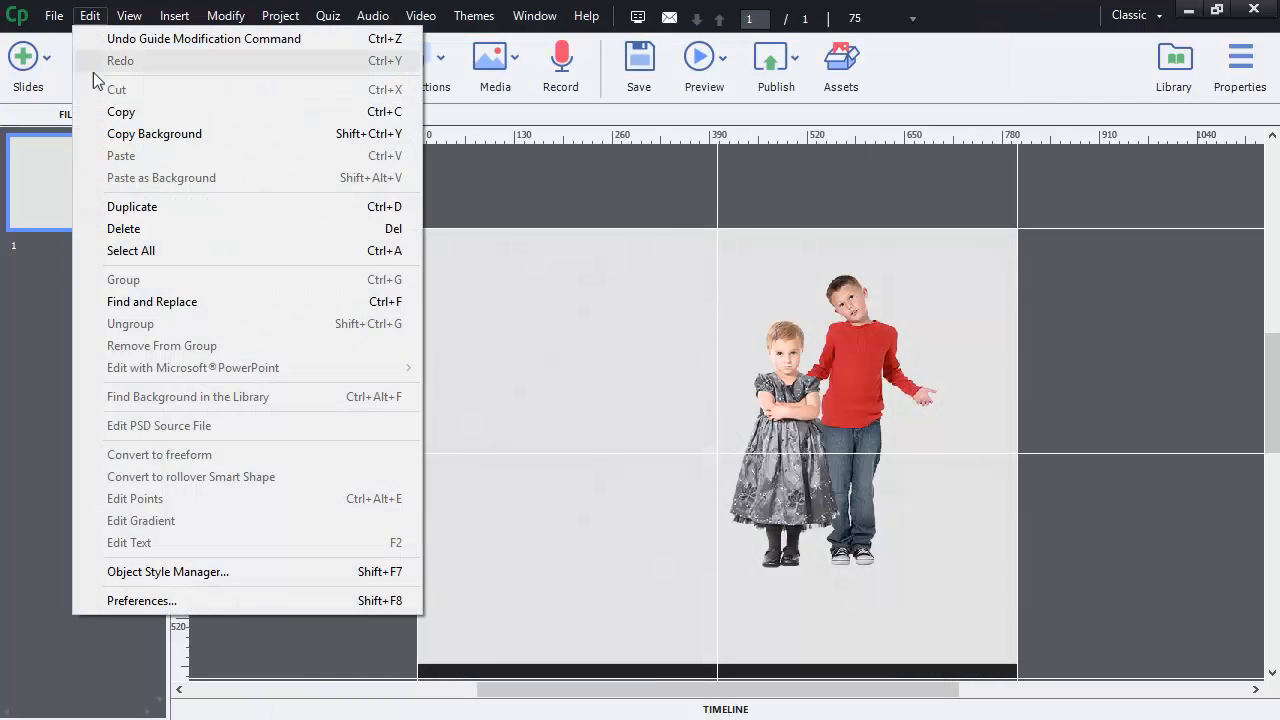
click(157, 596)
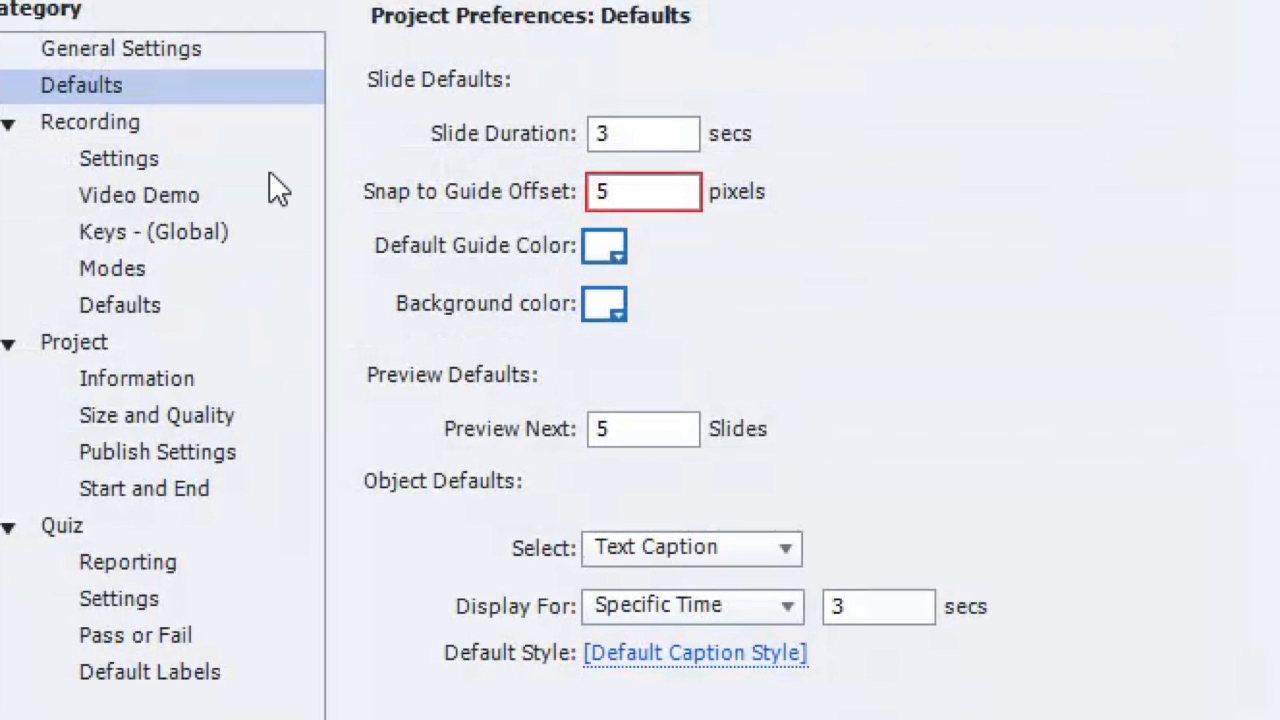
click(608, 258)
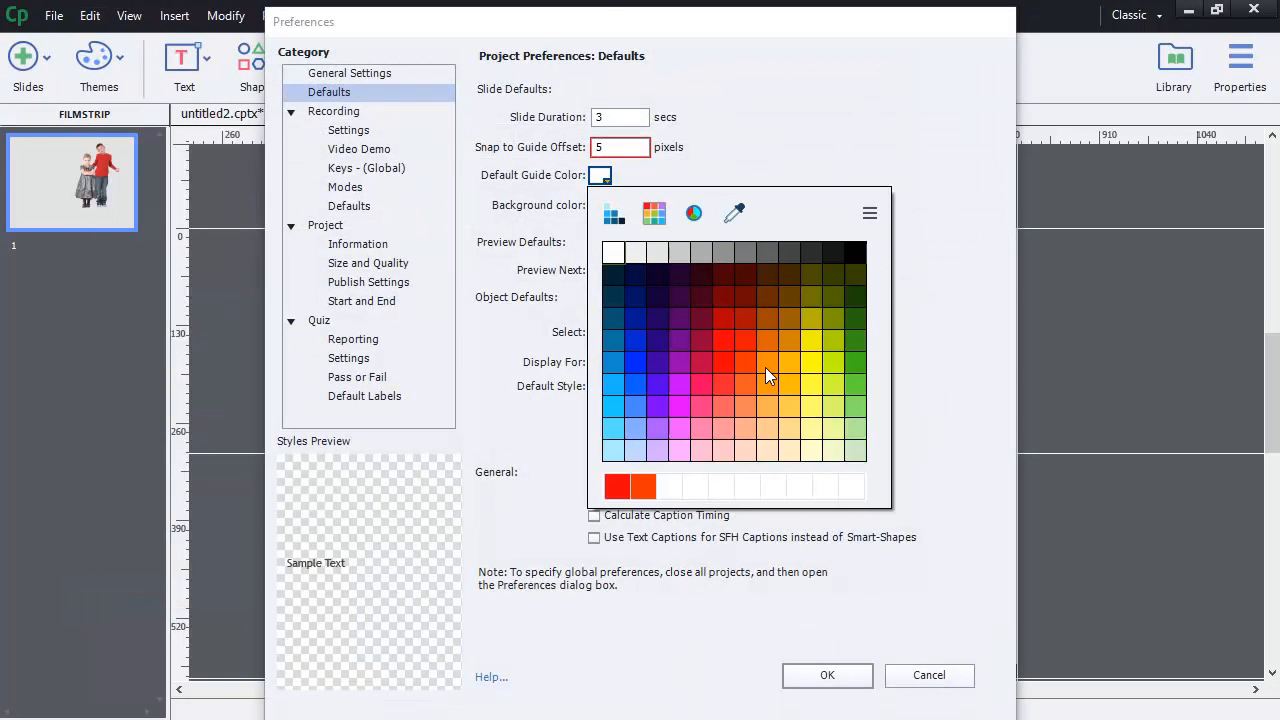
click(766, 368)
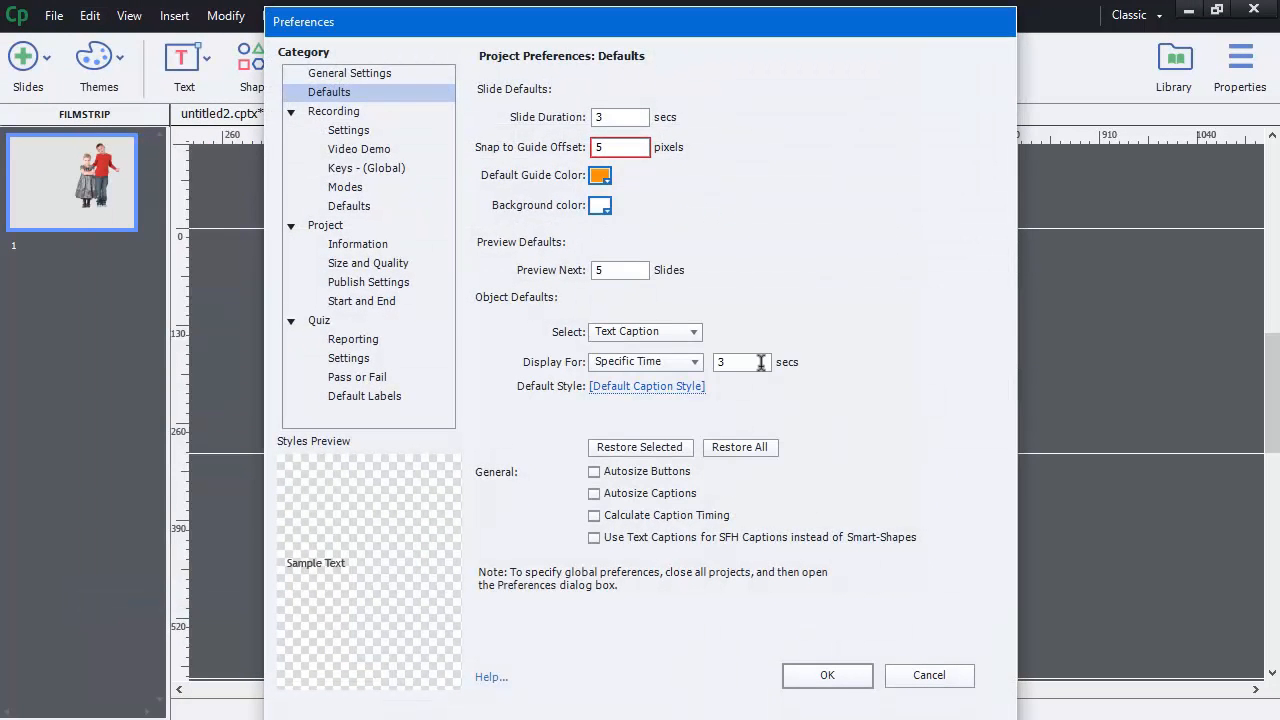
click(843, 676)
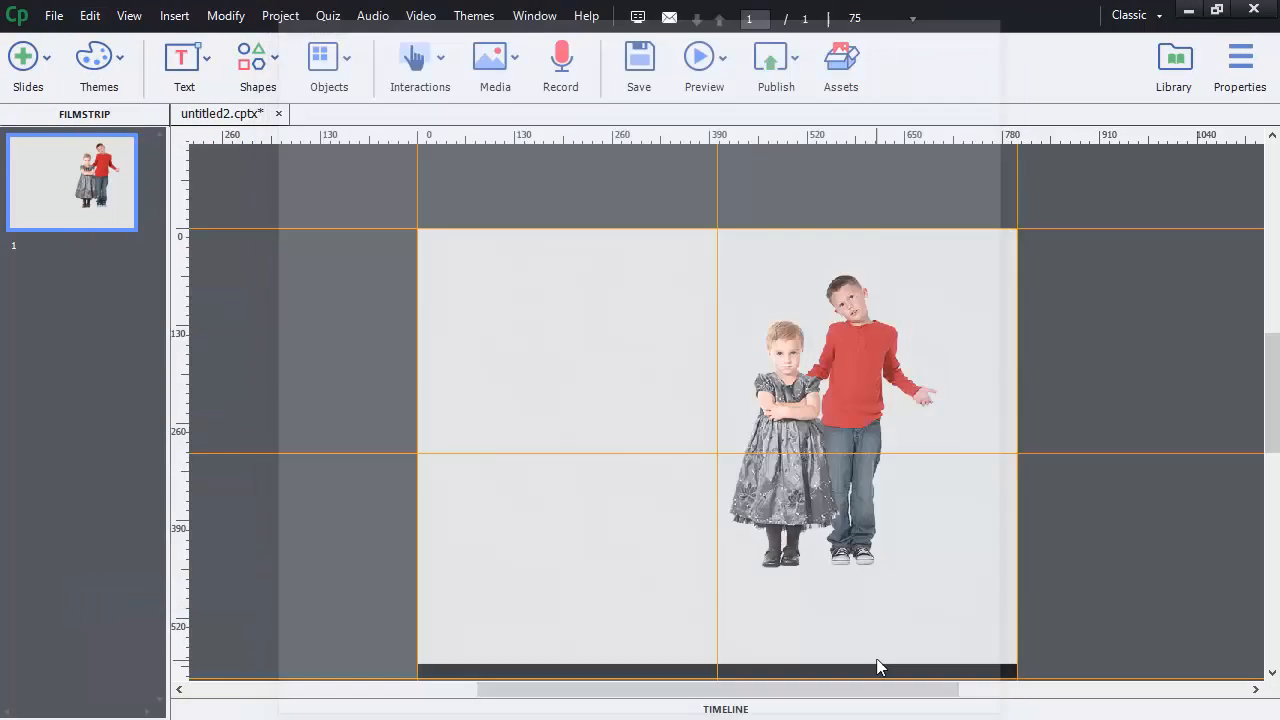